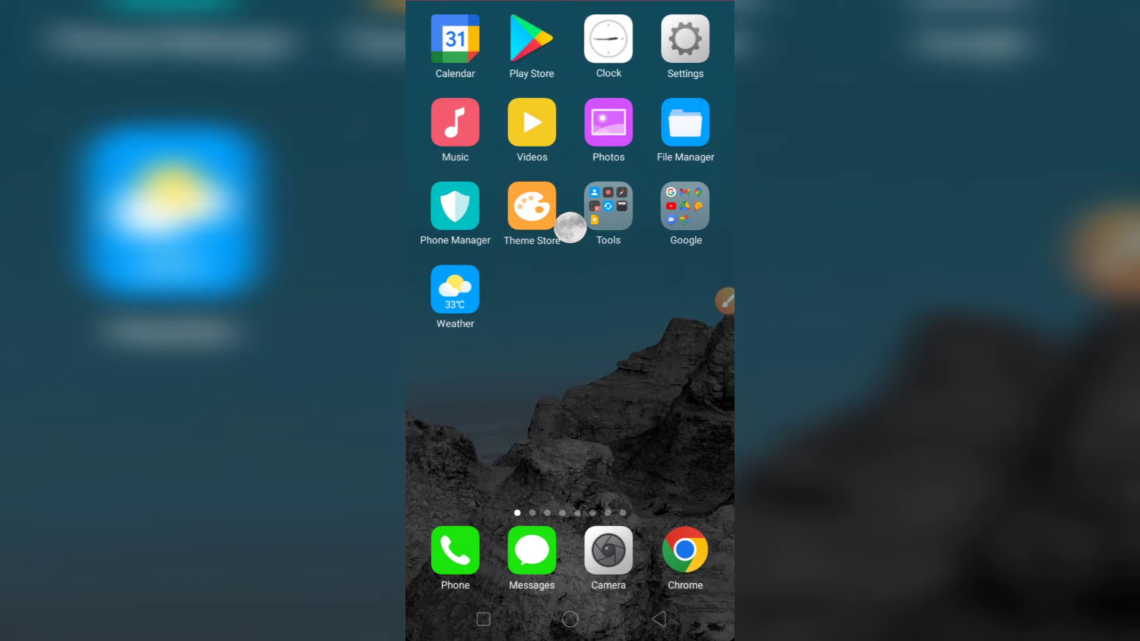
# Open the Google apps folder on the home screen and launch the Google app
pyautogui.click(685, 205)
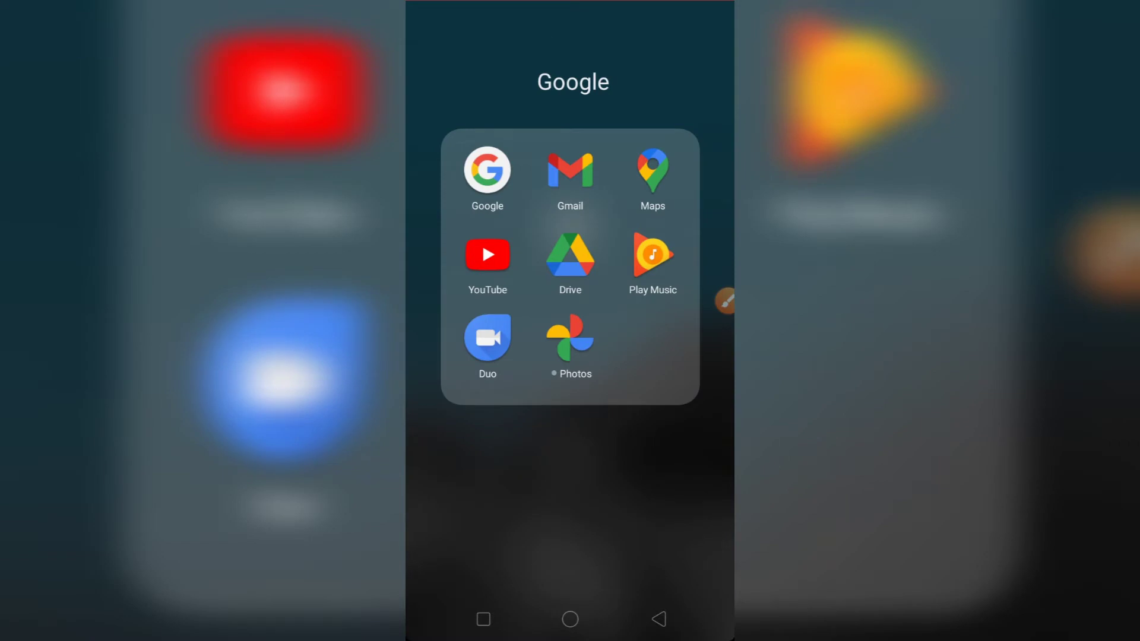
pyautogui.click(725, 301)
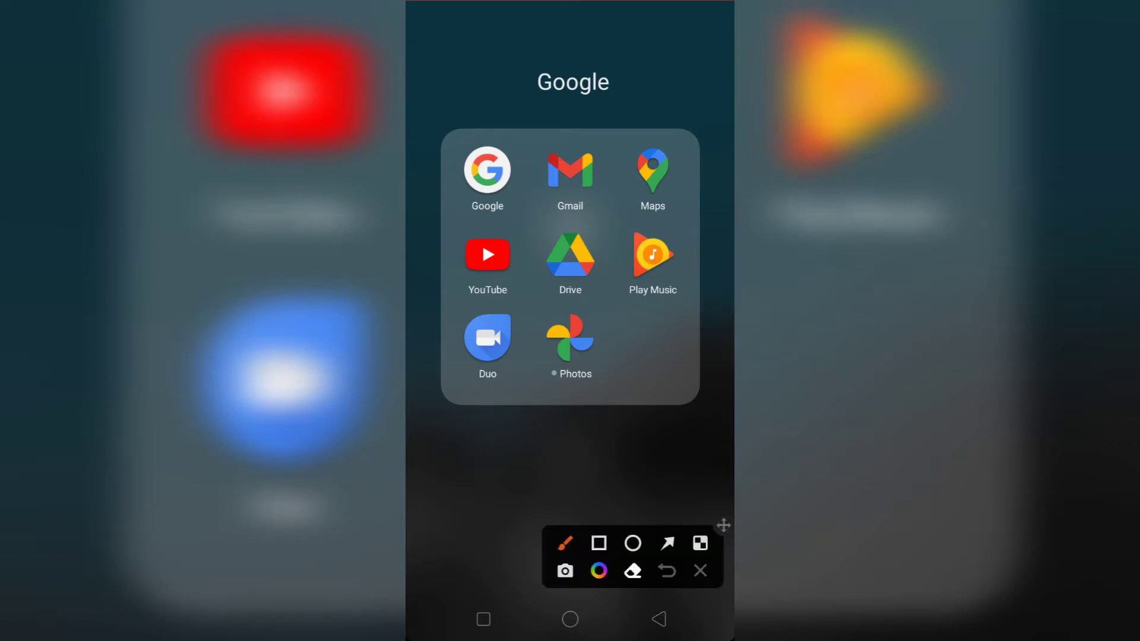
pyautogui.click(598, 543)
pyautogui.moveTo(448, 126)
pyautogui.mouseDown()
pyautogui.moveTo(456, 185)
pyautogui.moveTo(498, 226)
pyautogui.moveTo(528, 226)
pyautogui.mouseUp()
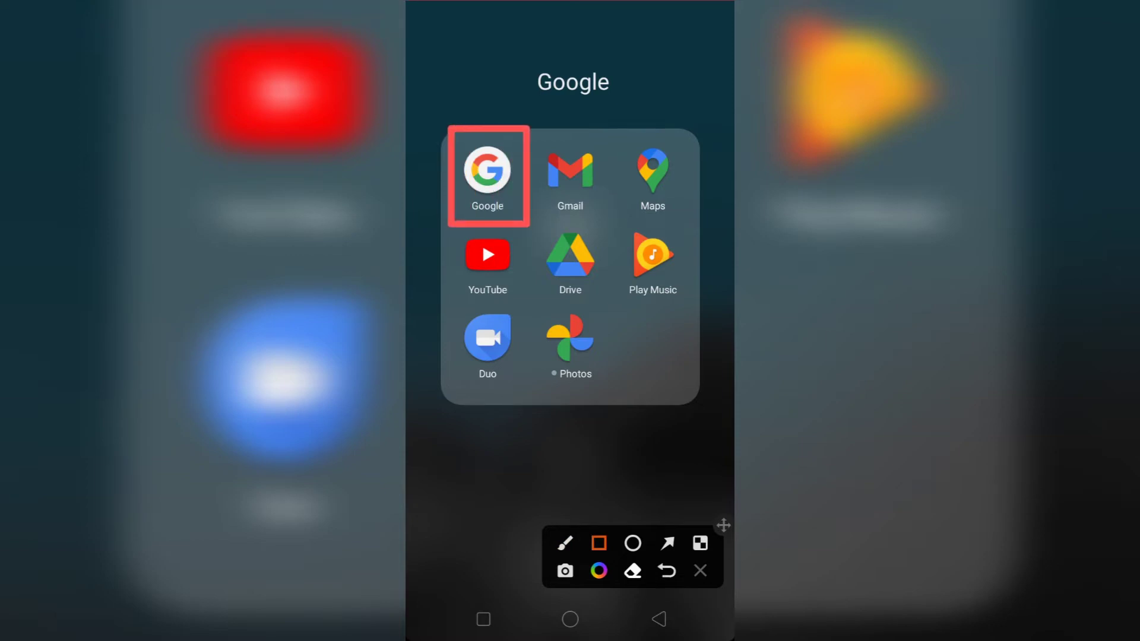
pyautogui.click(700, 571)
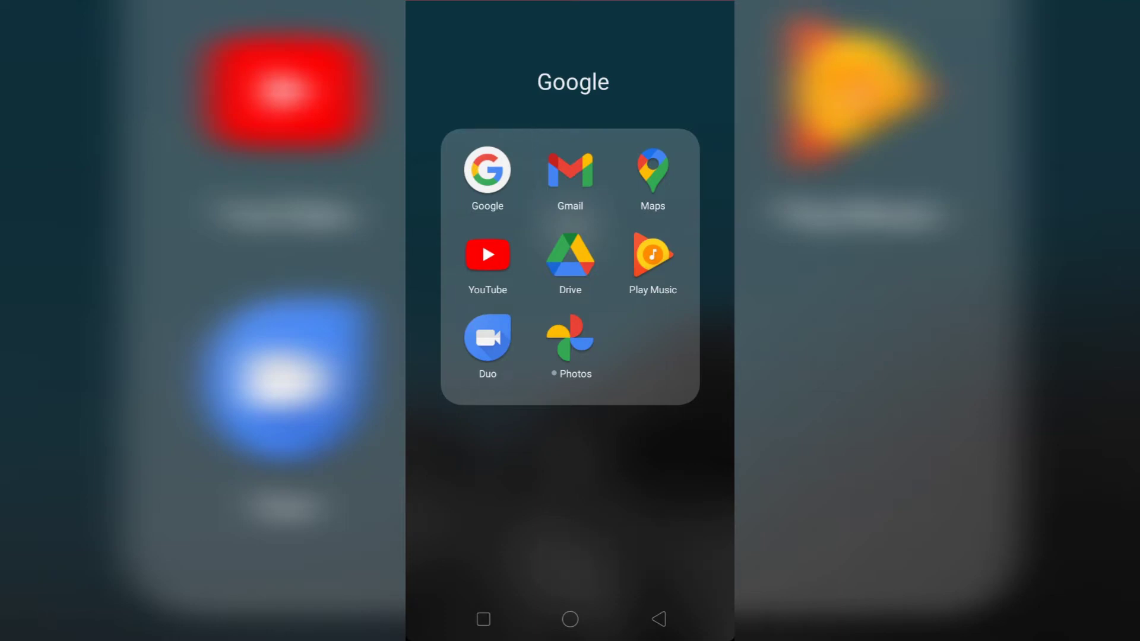
pyautogui.click(487, 170)
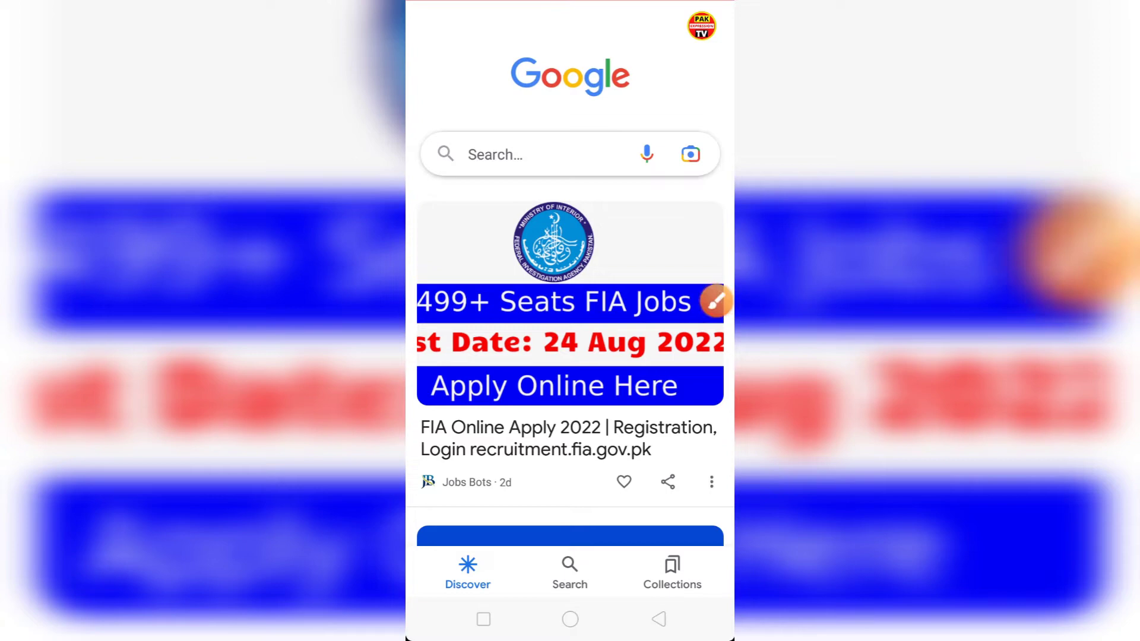
# Open the account menu from the profile picture at the top right
pyautogui.click(720, 301)
pyautogui.click(599, 543)
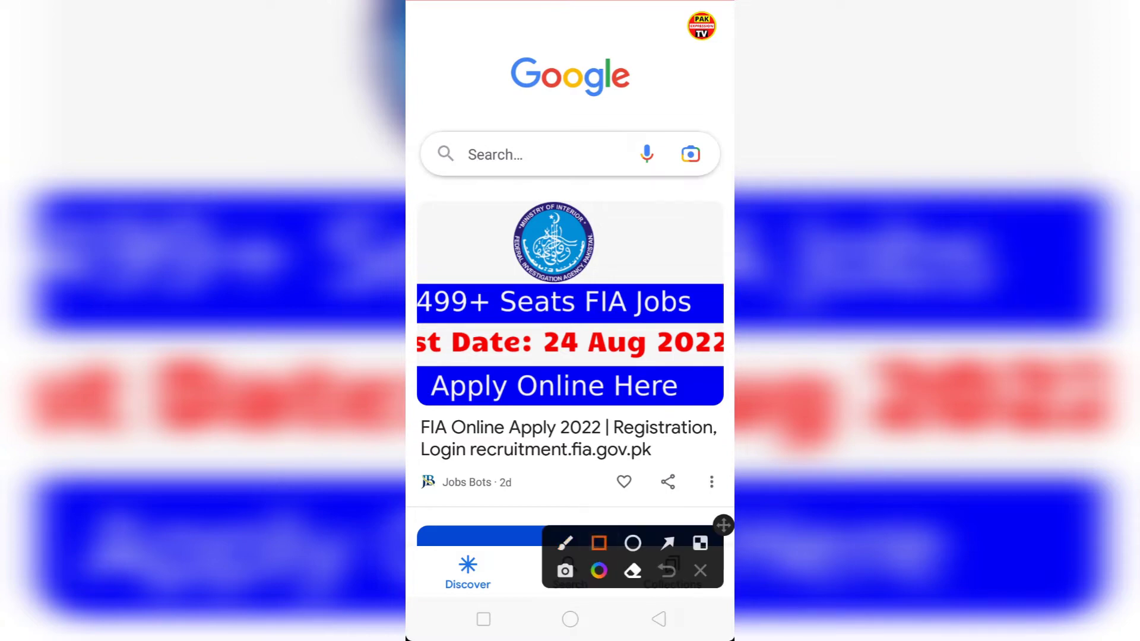
pyautogui.moveTo(674, 6); pyautogui.dragTo(729, 62)
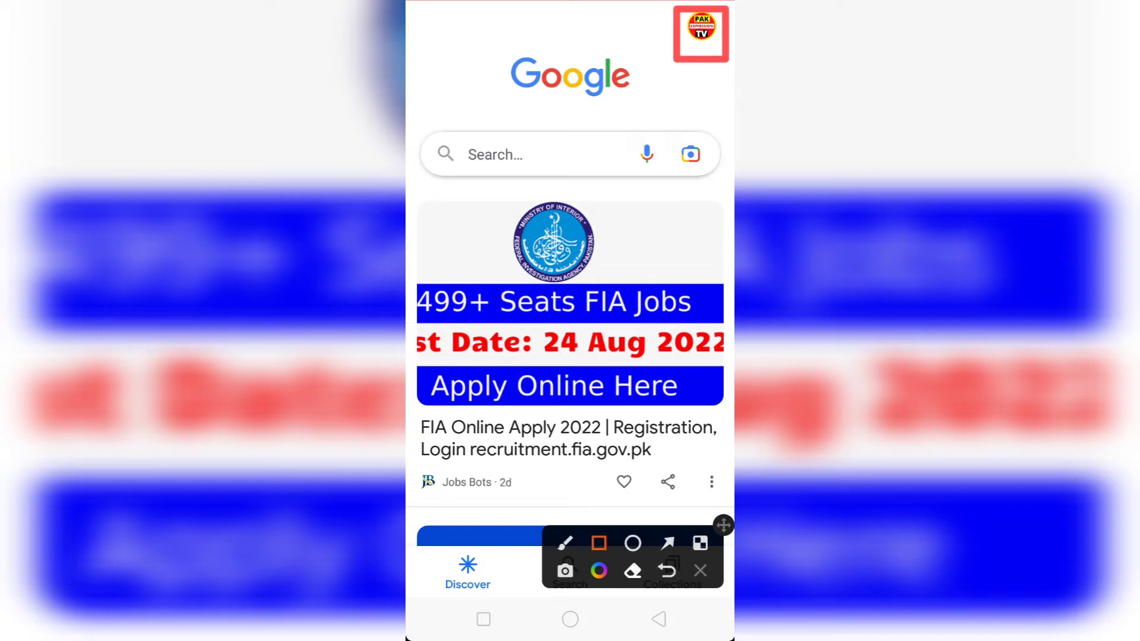
pyautogui.click(701, 571)
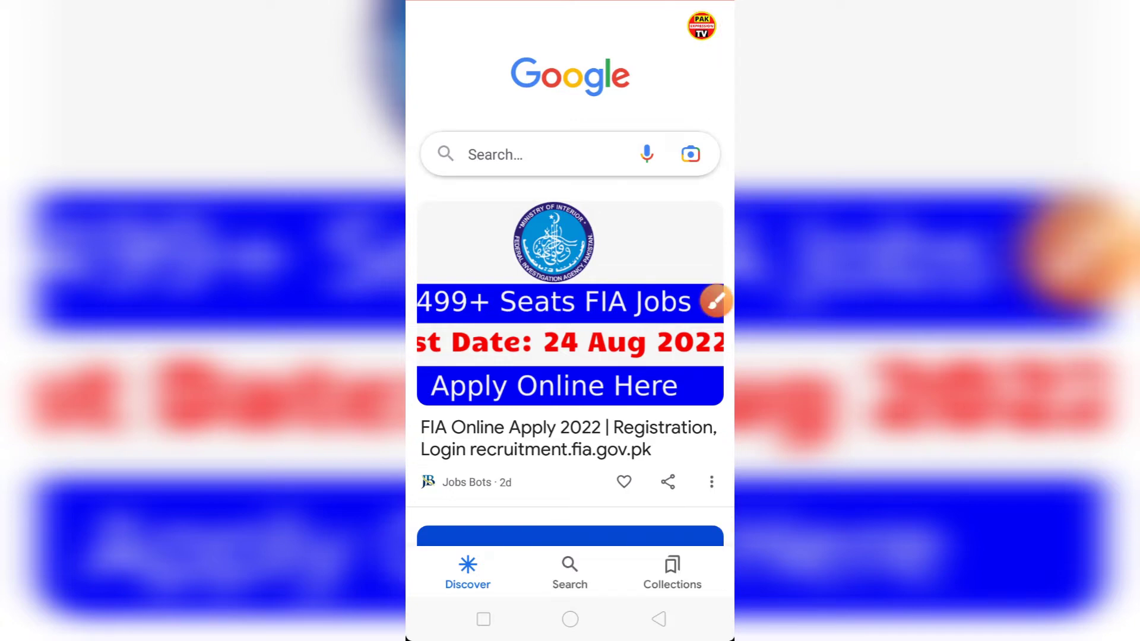
pyautogui.click(701, 25)
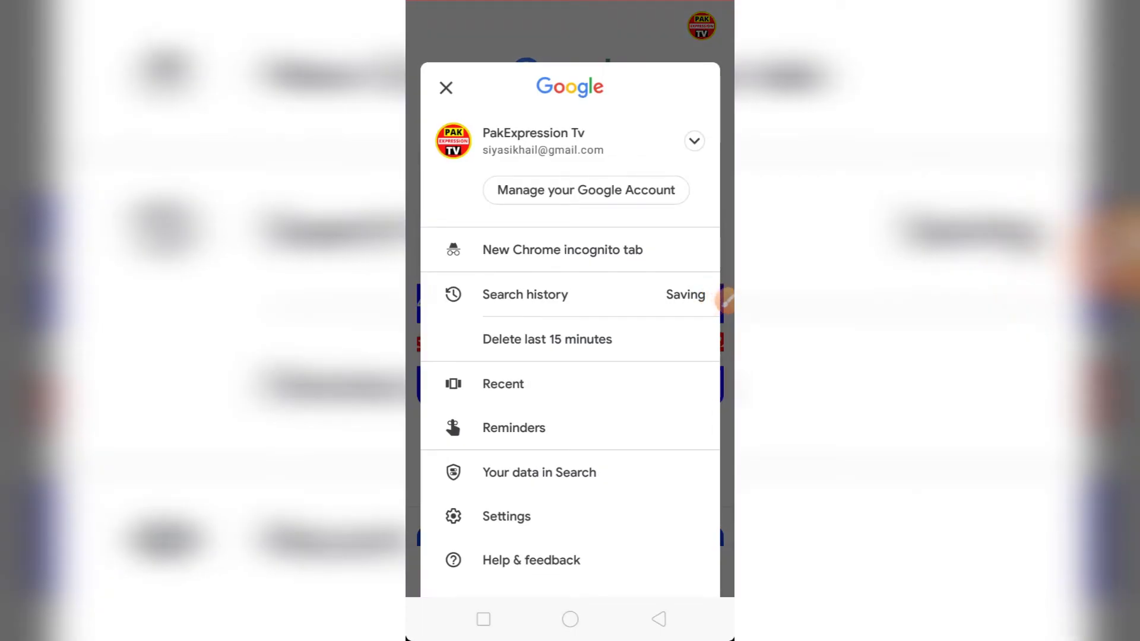
# Scroll the account menu and bring up the Google app's Settings page
pyautogui.scroll(-2, 569, 516)
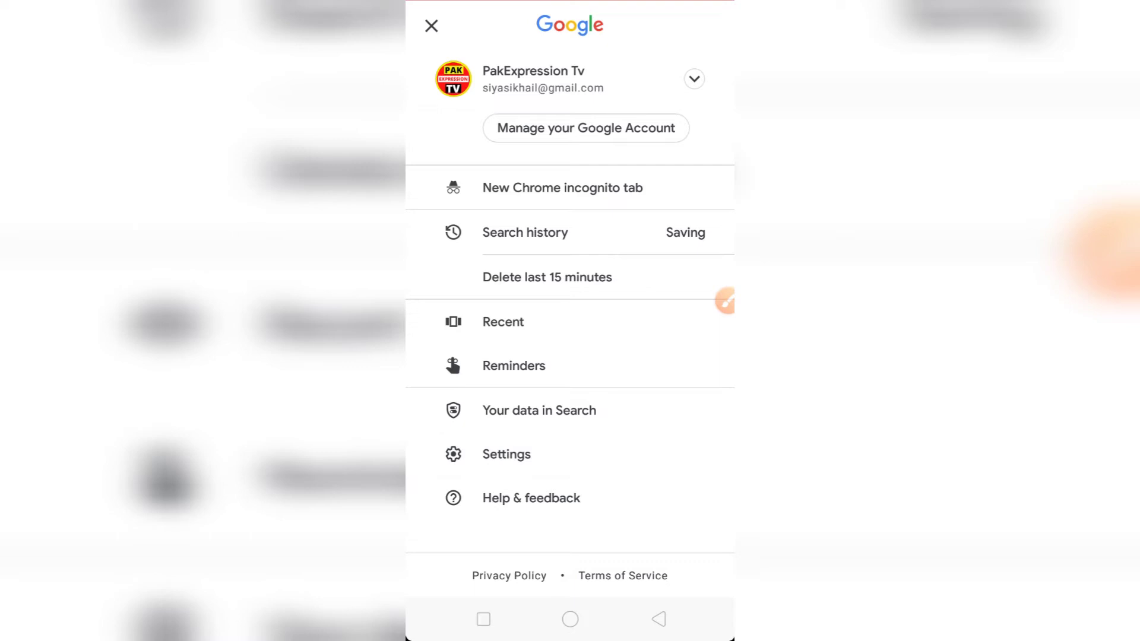
pyautogui.click(717, 299)
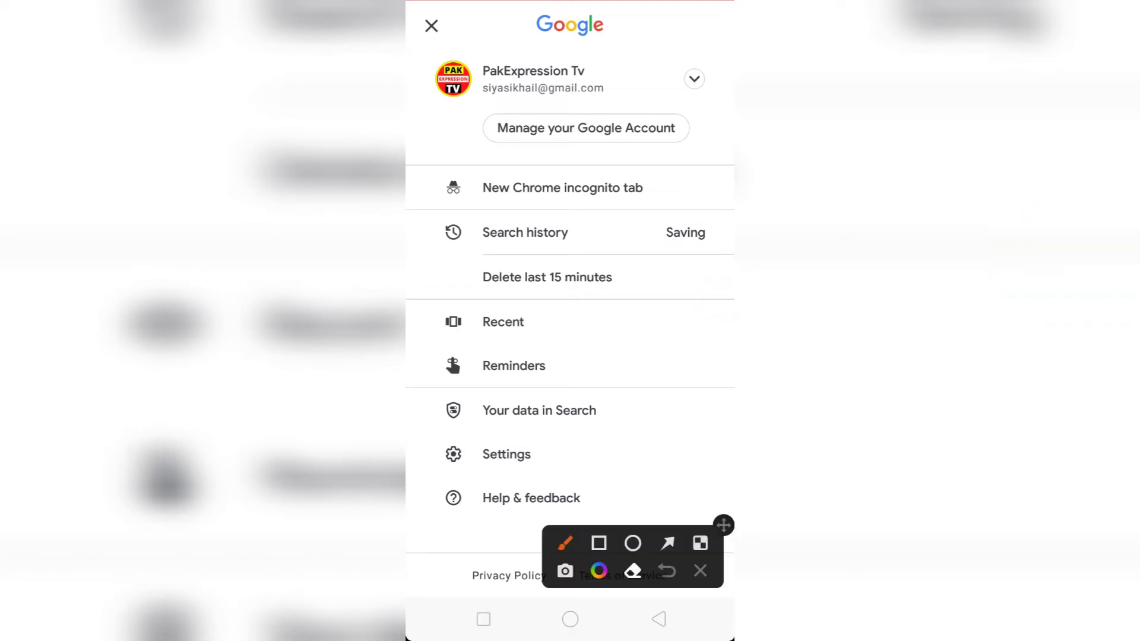
pyautogui.click(598, 543)
pyautogui.moveTo(431, 424); pyautogui.dragTo(616, 478)
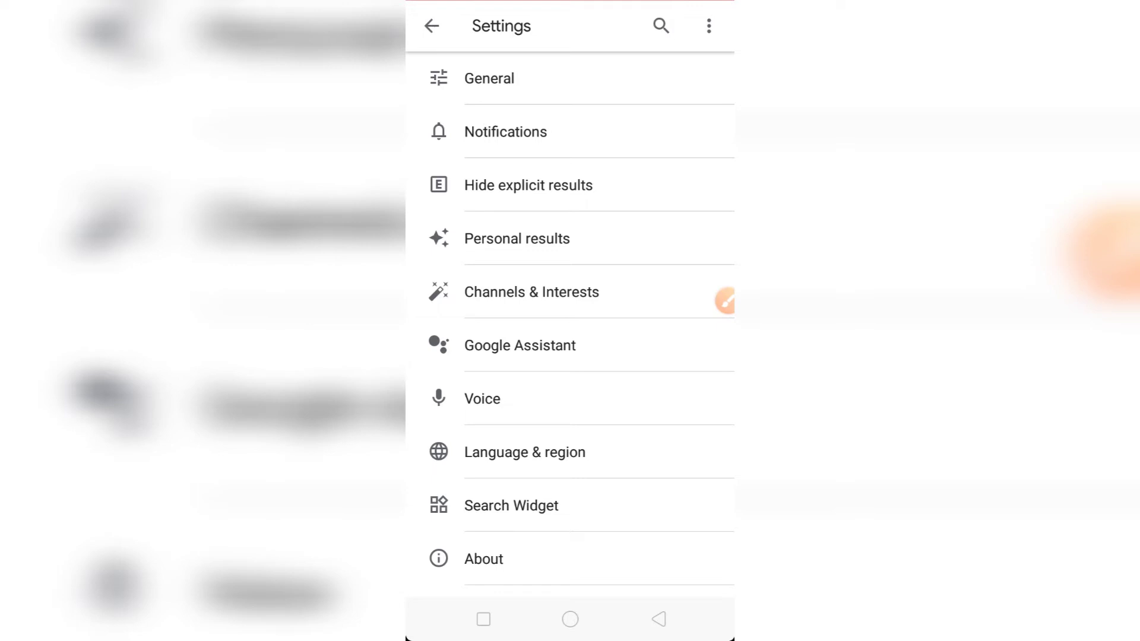
# Go to the Hide explicit results page from the Google app Settings
pyautogui.click(598, 542)
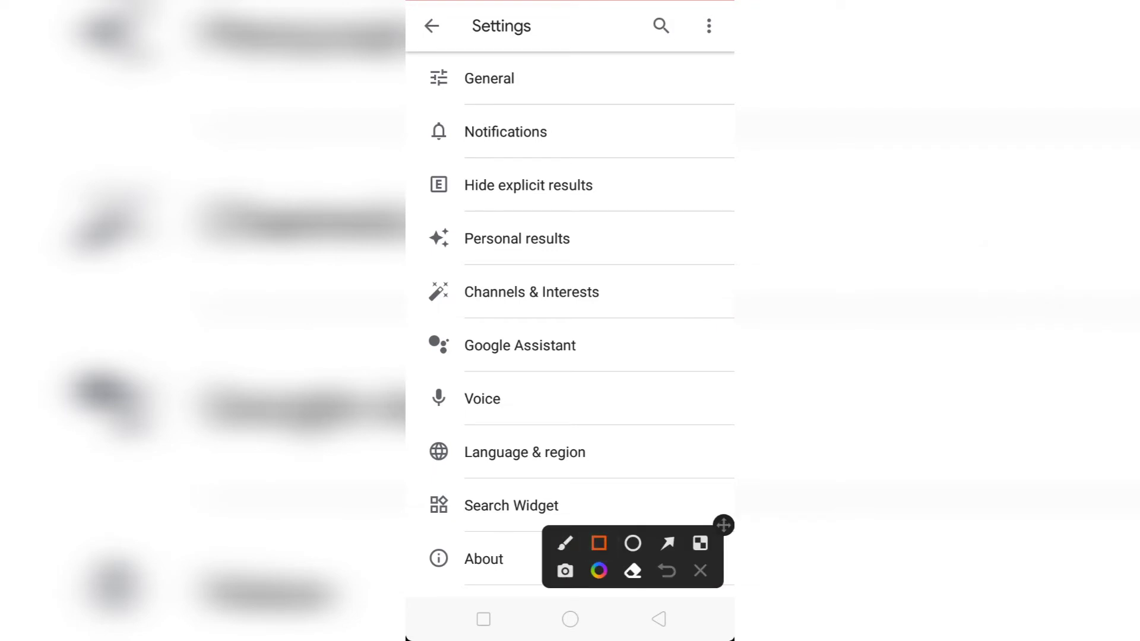
pyautogui.moveTo(422, 163)
pyautogui.mouseDown()
pyautogui.moveTo(545, 215)
pyautogui.moveTo(642, 214)
pyautogui.mouseUp()
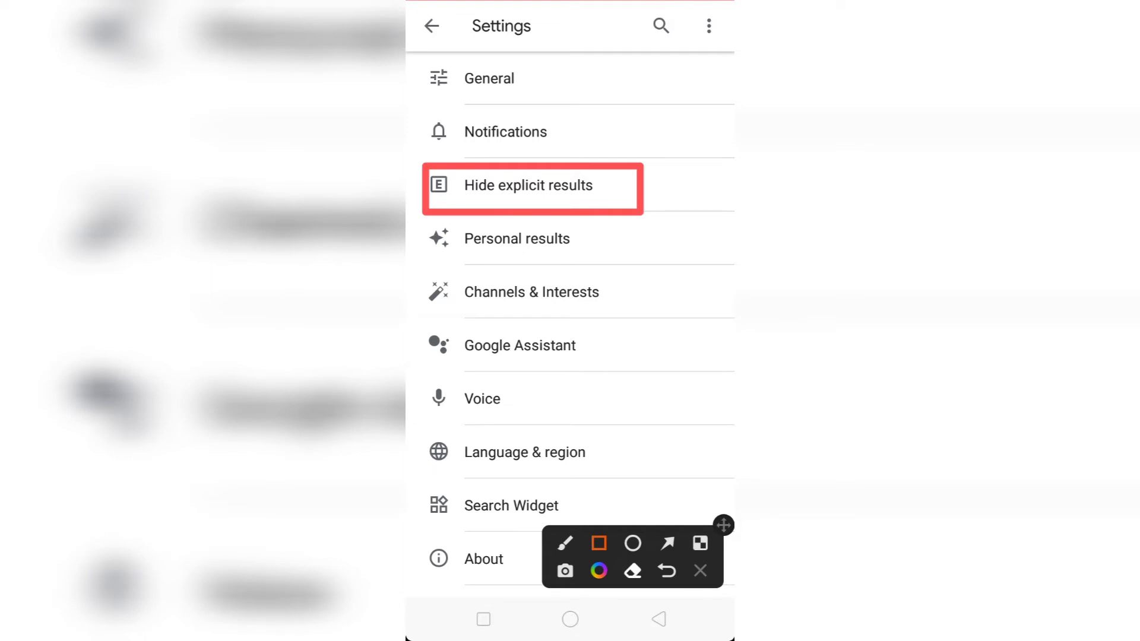
pyautogui.click(700, 571)
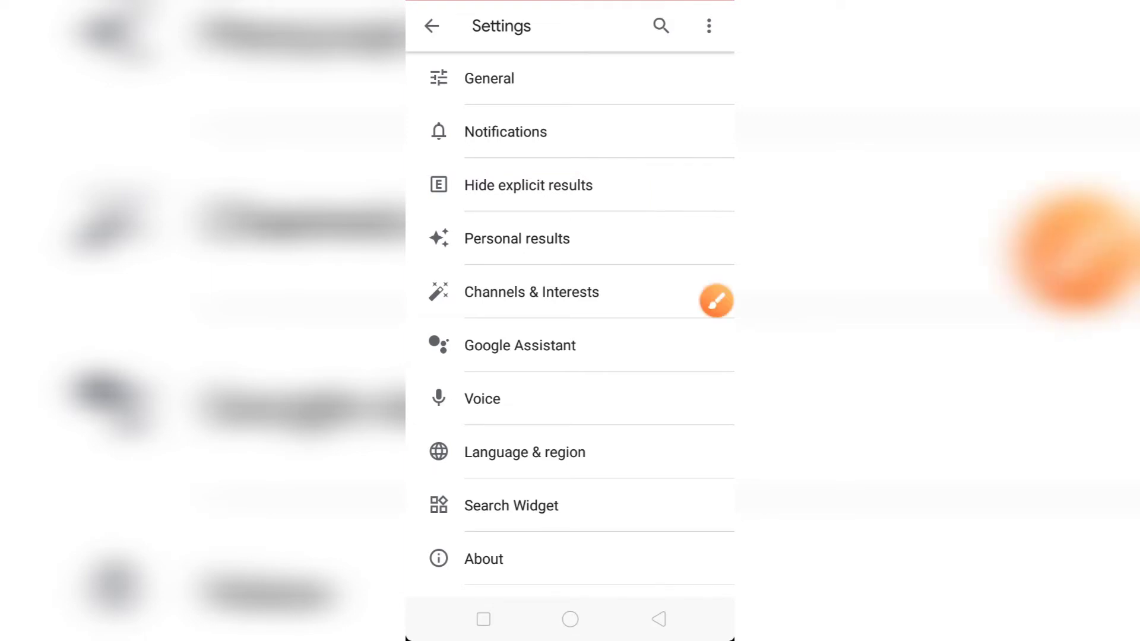
pyautogui.click(528, 185)
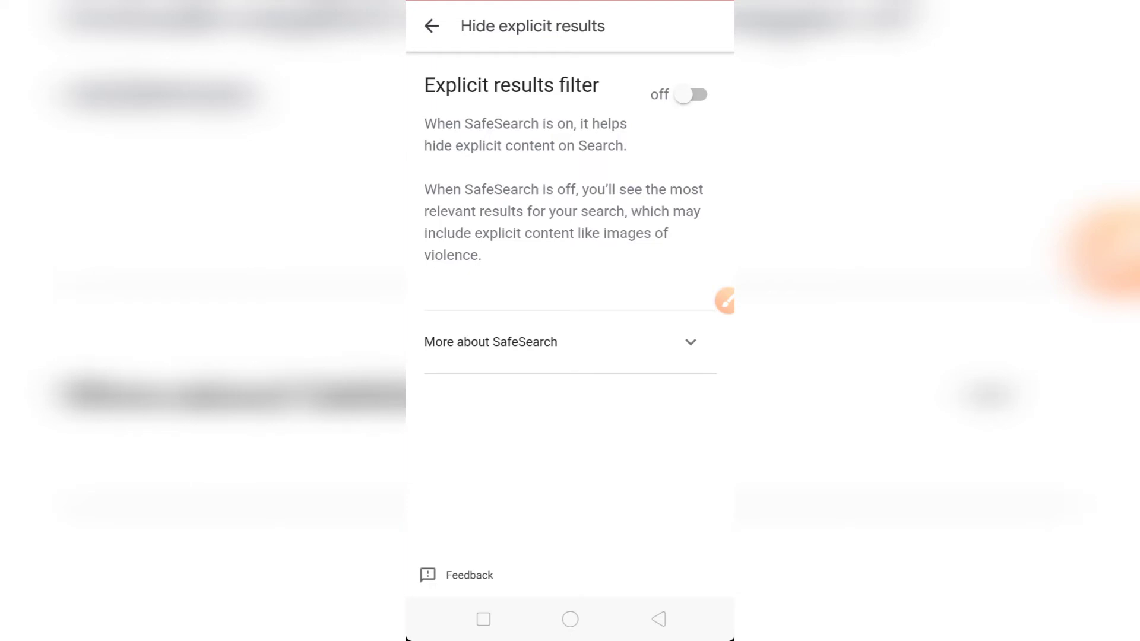
# Switch the Explicit results filter on to enable SafeSearch
pyautogui.click(724, 301)
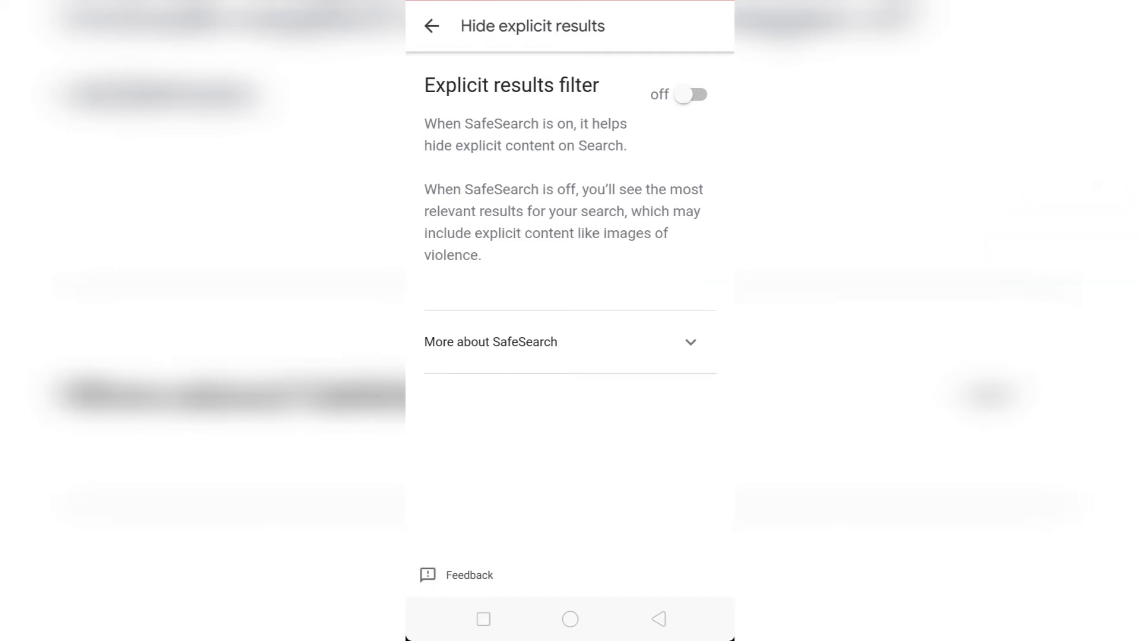
pyautogui.click(599, 543)
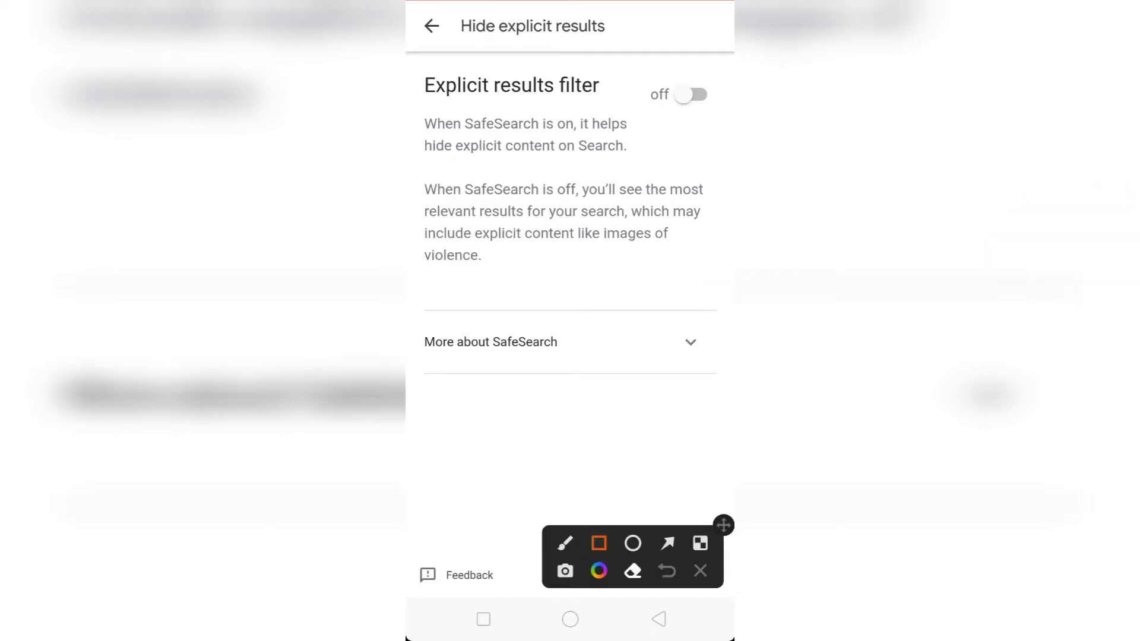
pyautogui.moveTo(648, 64)
pyautogui.mouseDown()
pyautogui.moveTo(695, 136)
pyautogui.moveTo(725, 134)
pyautogui.mouseUp()
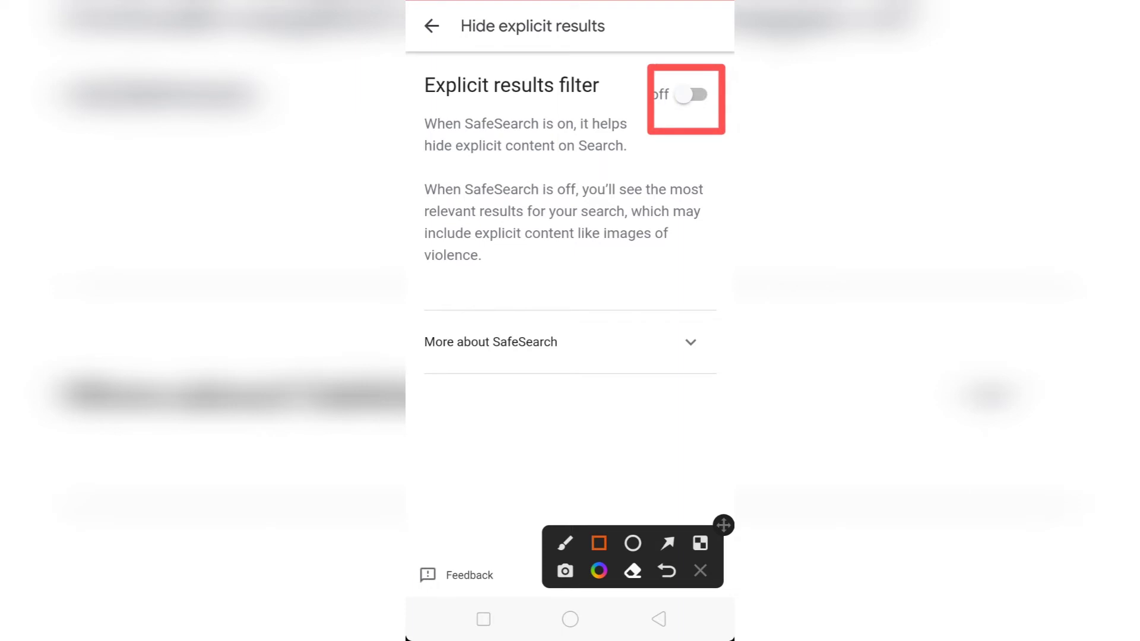
pyautogui.click(700, 570)
pyautogui.click(690, 94)
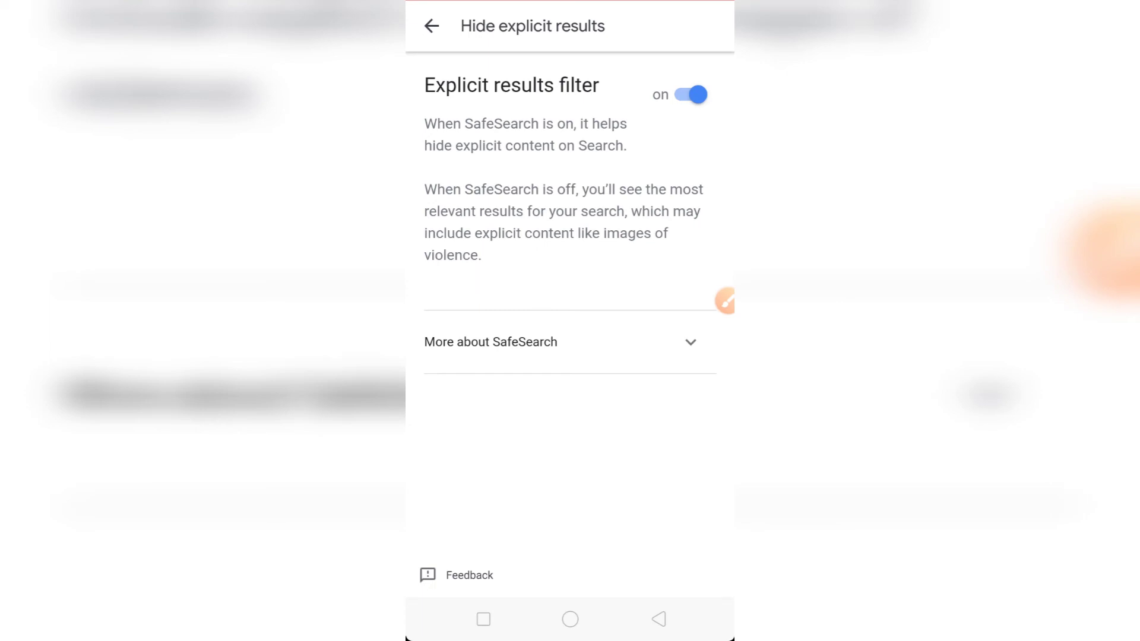
# Expand the More about SafeSearch section to show its explanation
pyautogui.click(690, 342)
# Scroll back to the top and turn the Explicit results filter off again
pyautogui.scroll(-2, 570, 297)
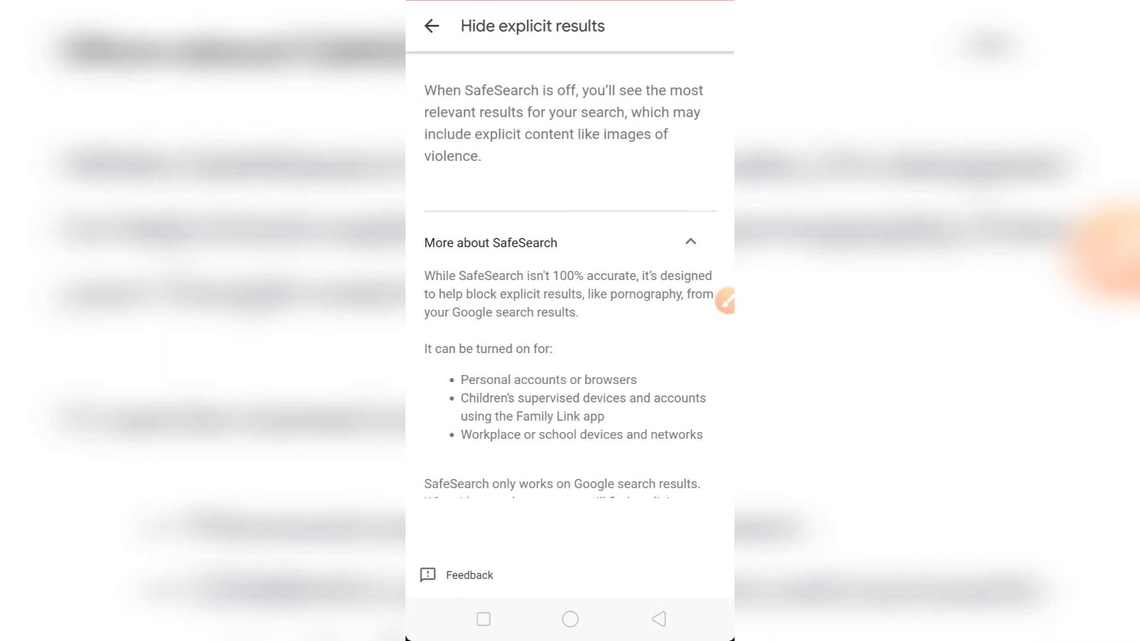
pyautogui.scroll(-1, 570, 297)
pyautogui.scroll(3, 570, 296)
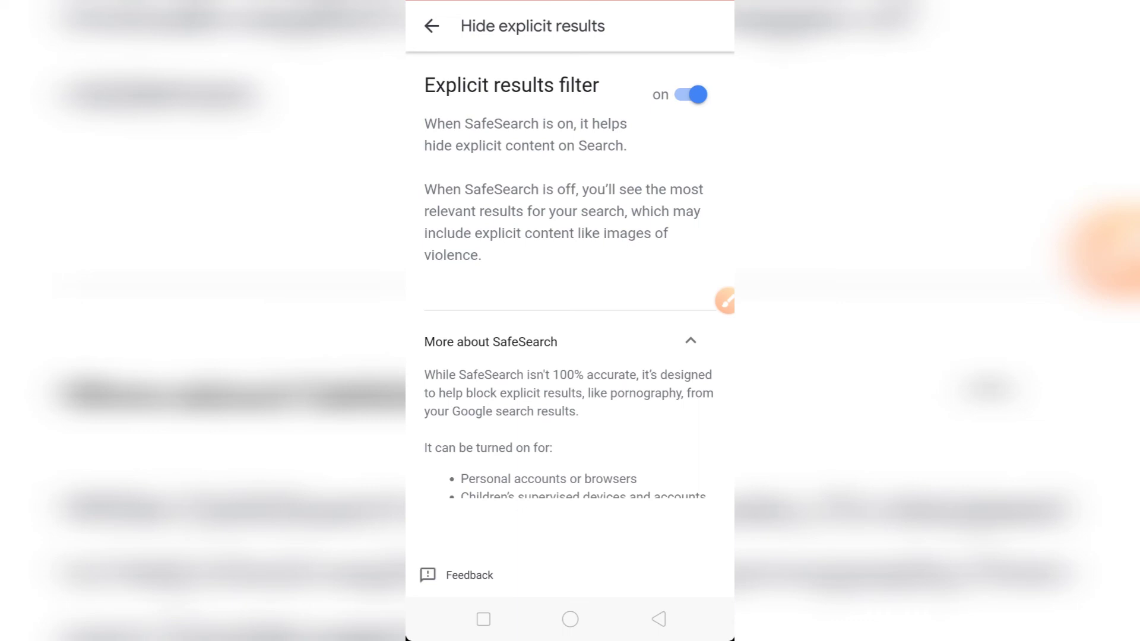
pyautogui.click(690, 94)
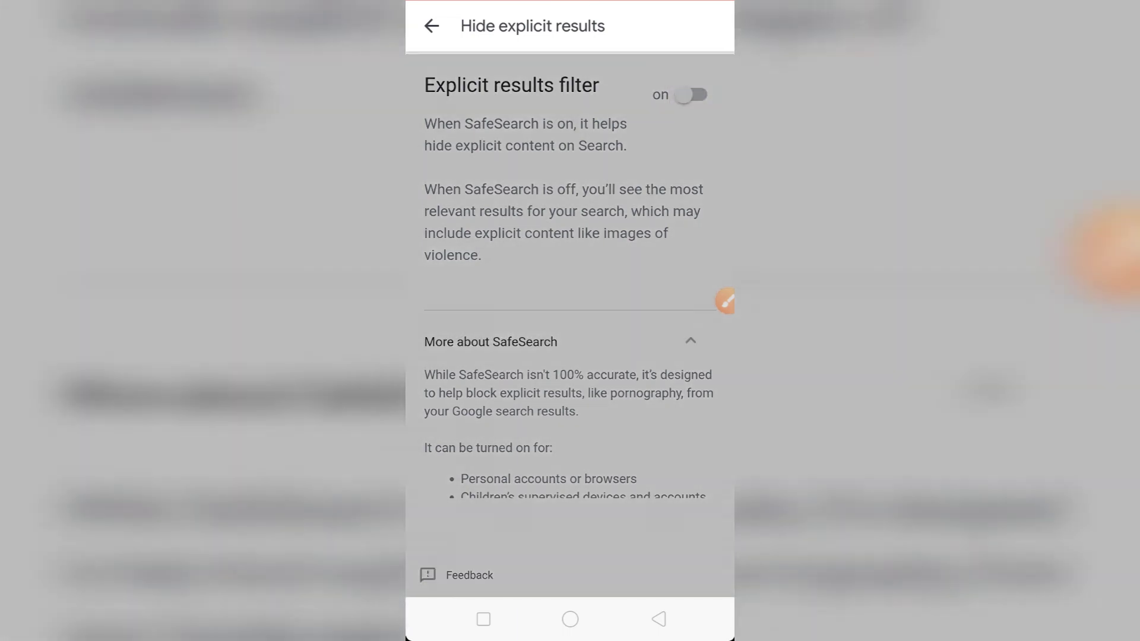